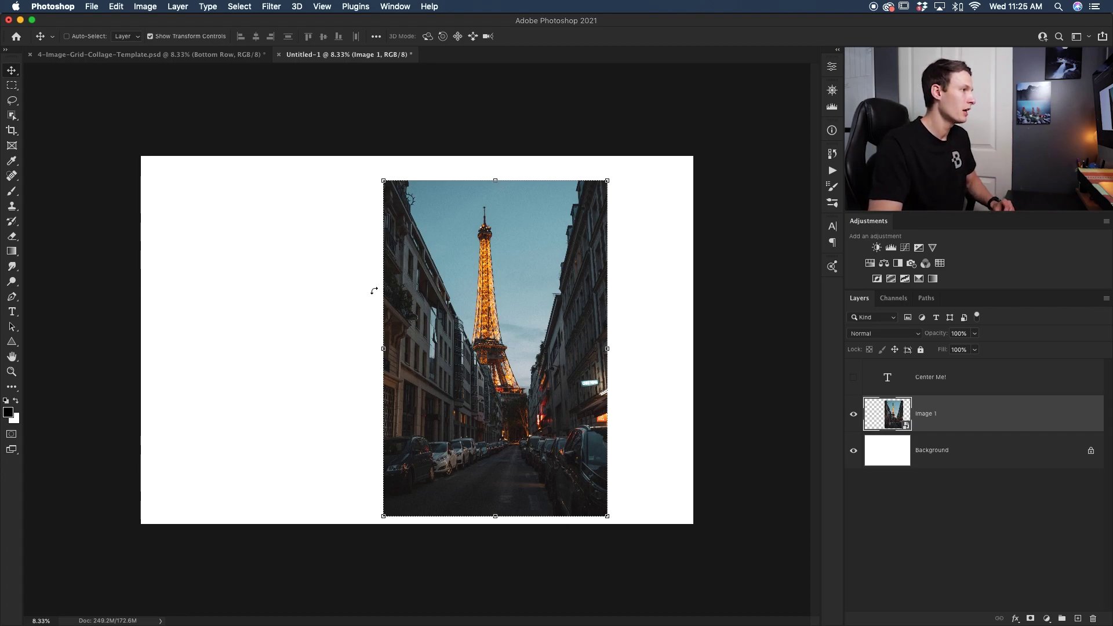
- Drag the Eiffel Tower photo right of centre, then select the entire canvas with Cmd+A
left_click_drag(530, 315, 452, 316)
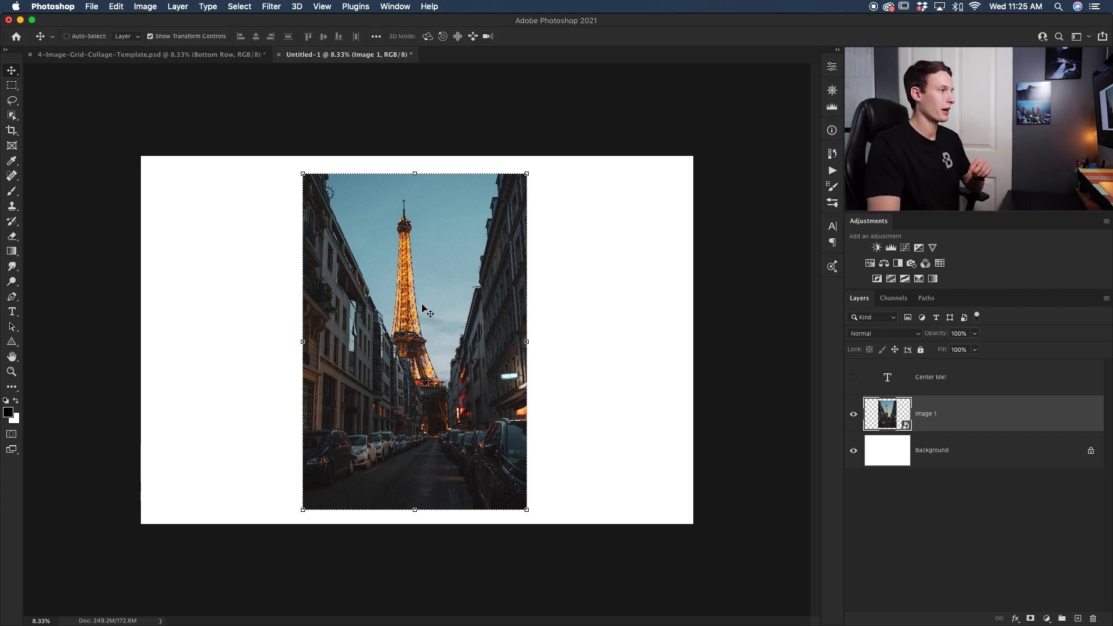
left_click_drag(418, 307, 570, 315)
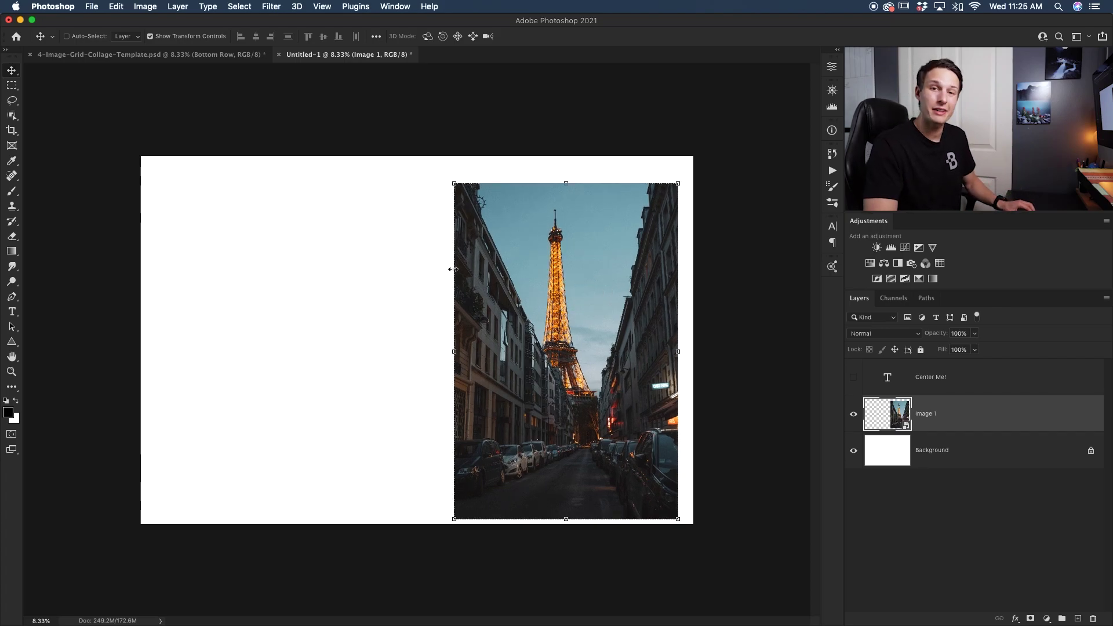
key("super+a")
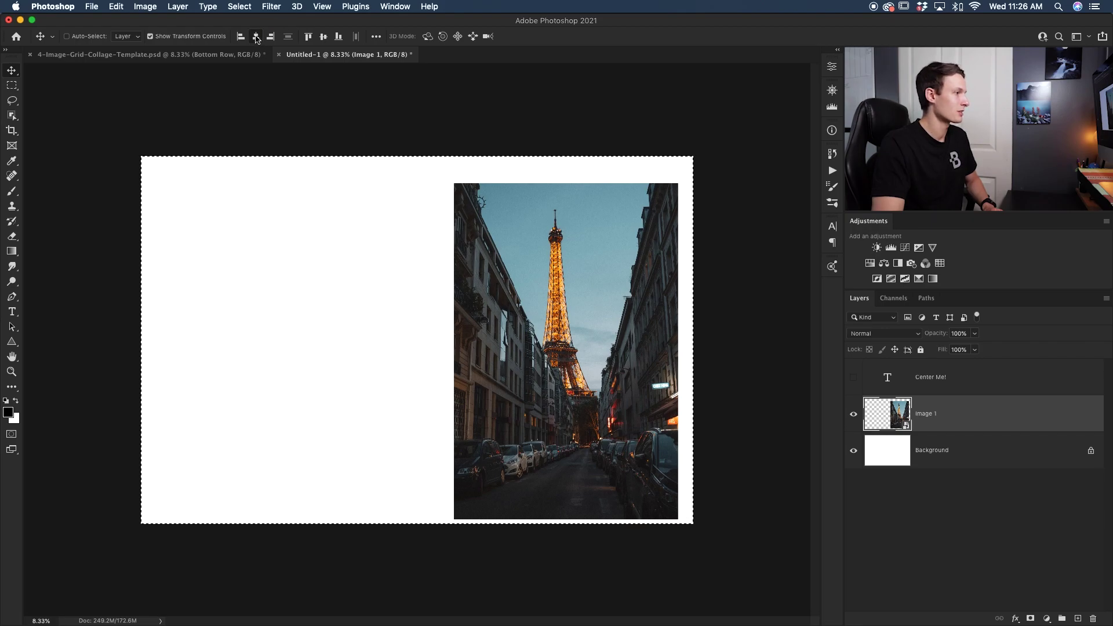
- Align the Eiffel Tower photo's horizontal and vertical centres to the whole-canvas selection
left_click(256, 36)
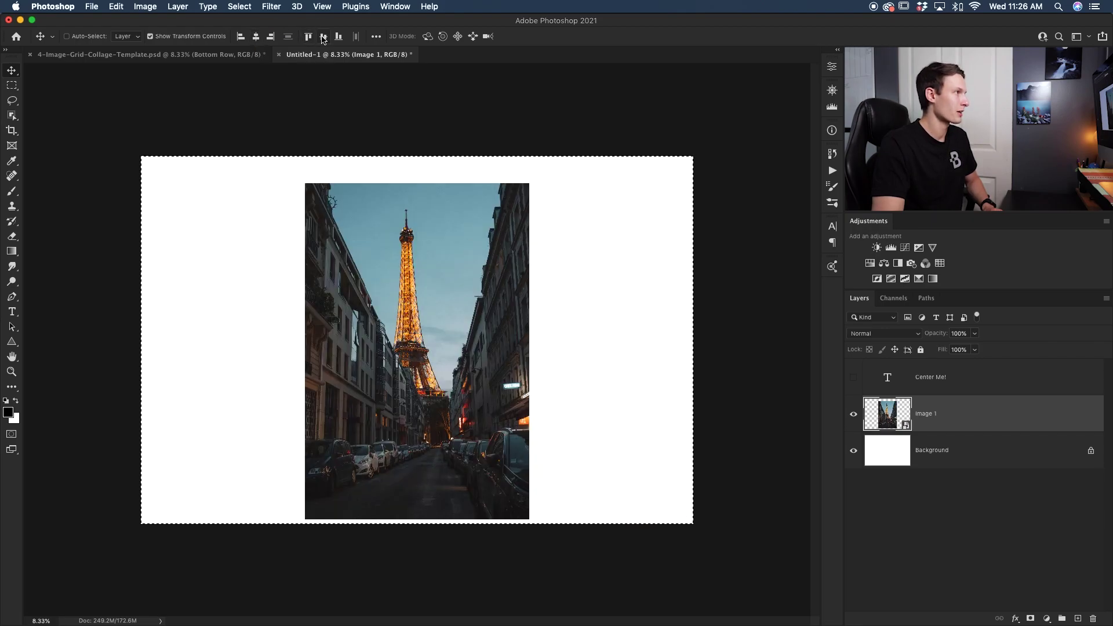
left_click(323, 37)
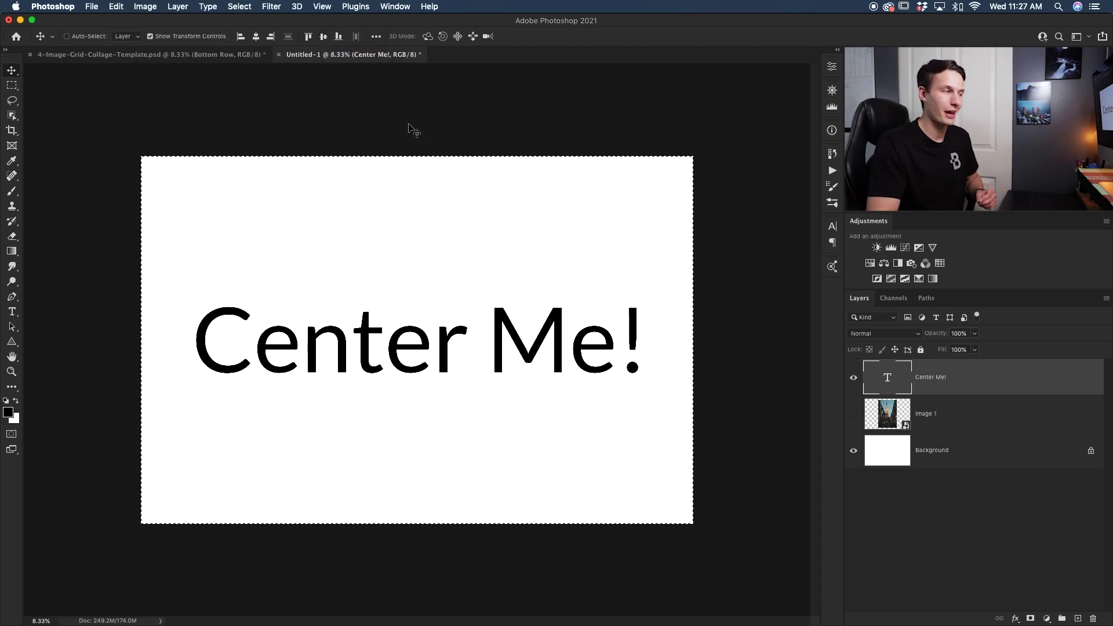
- Deselect the whole-canvas selection with Cmd+D
key("super+d")
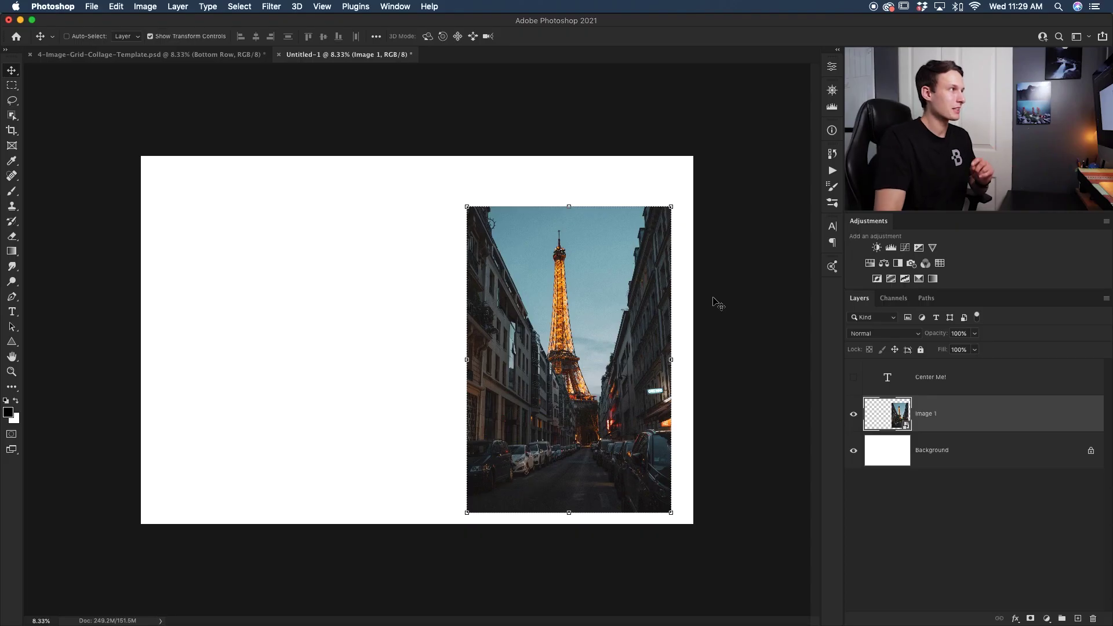
- Confirm View > Snap To has Guides, Layers and Document Bounds ticked
left_click(322, 7)
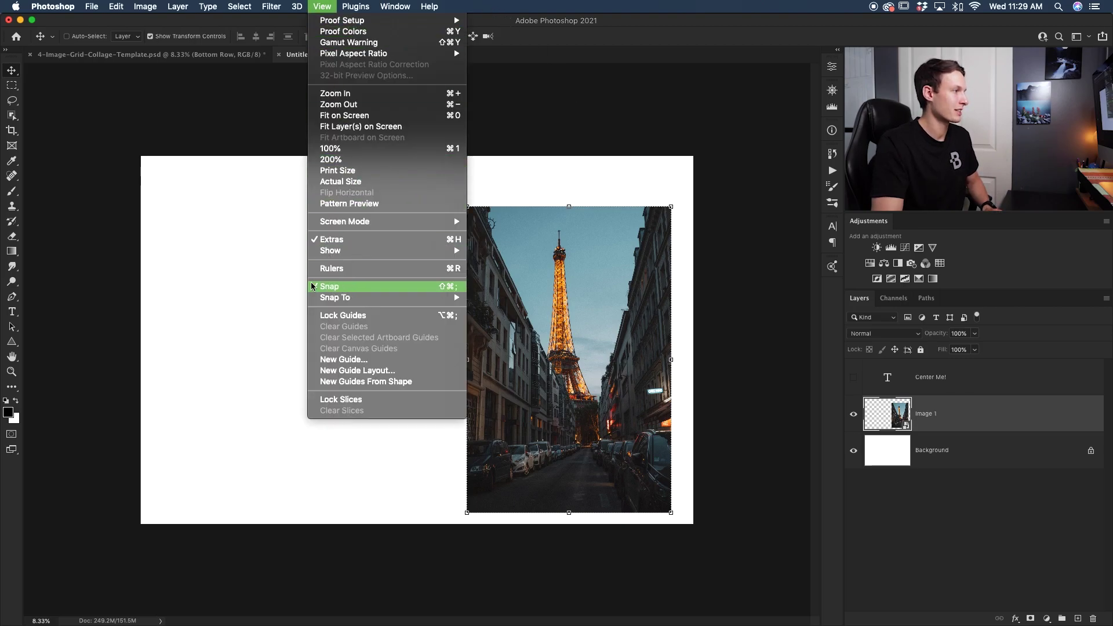
mouse_move(329, 298)
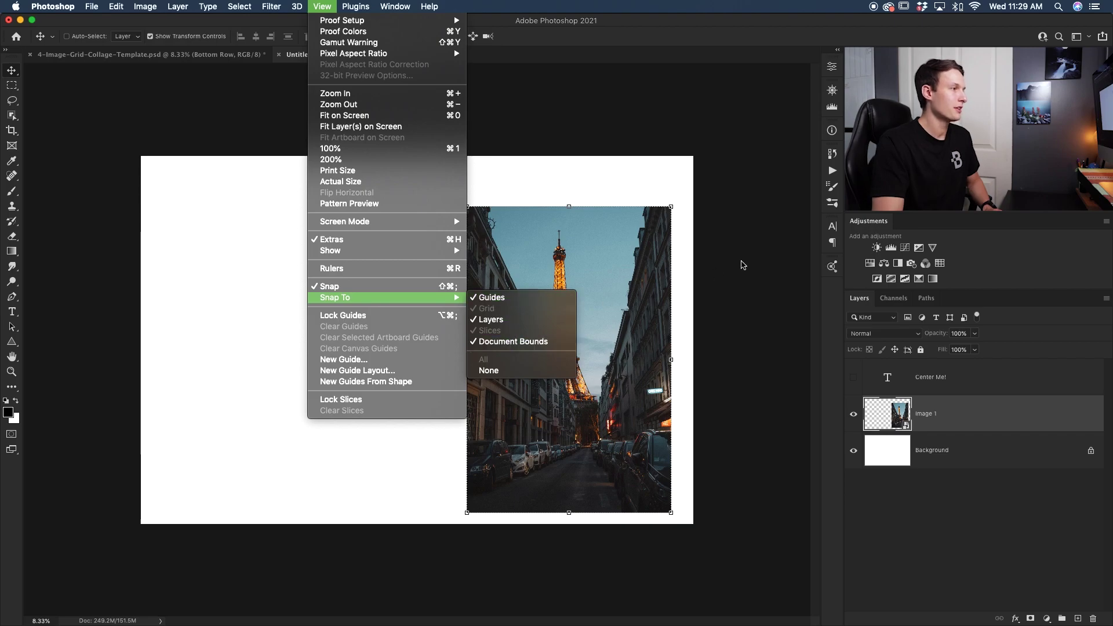
left_click(744, 265)
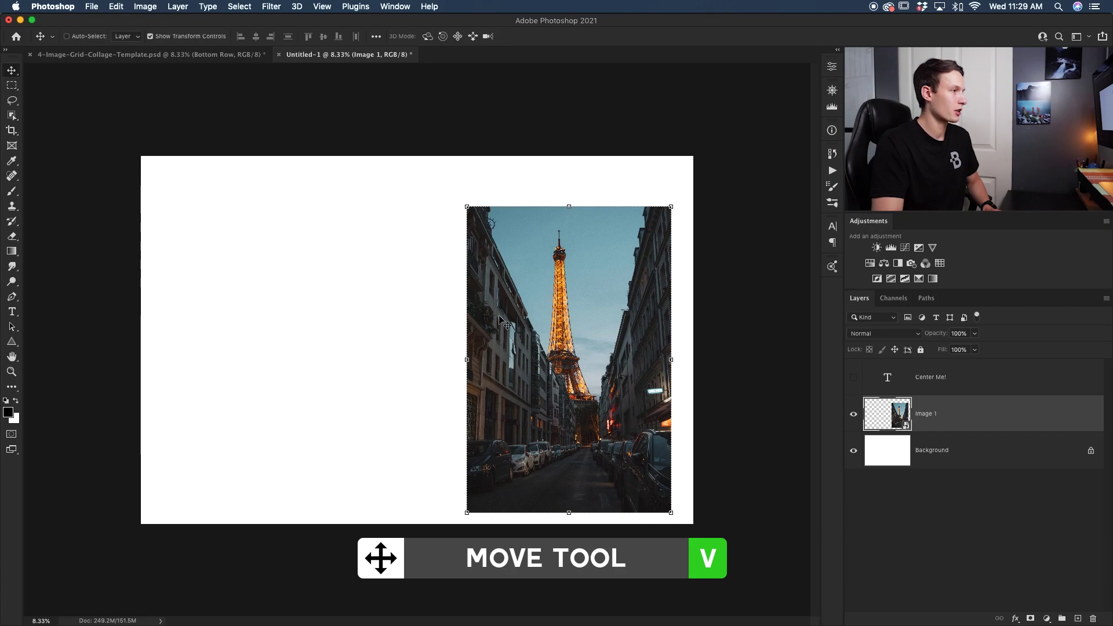
- Drag the Eiffel Tower photo until it snaps to both canvas centre lines and drop it there
left_click_drag(580, 336, 430, 328)
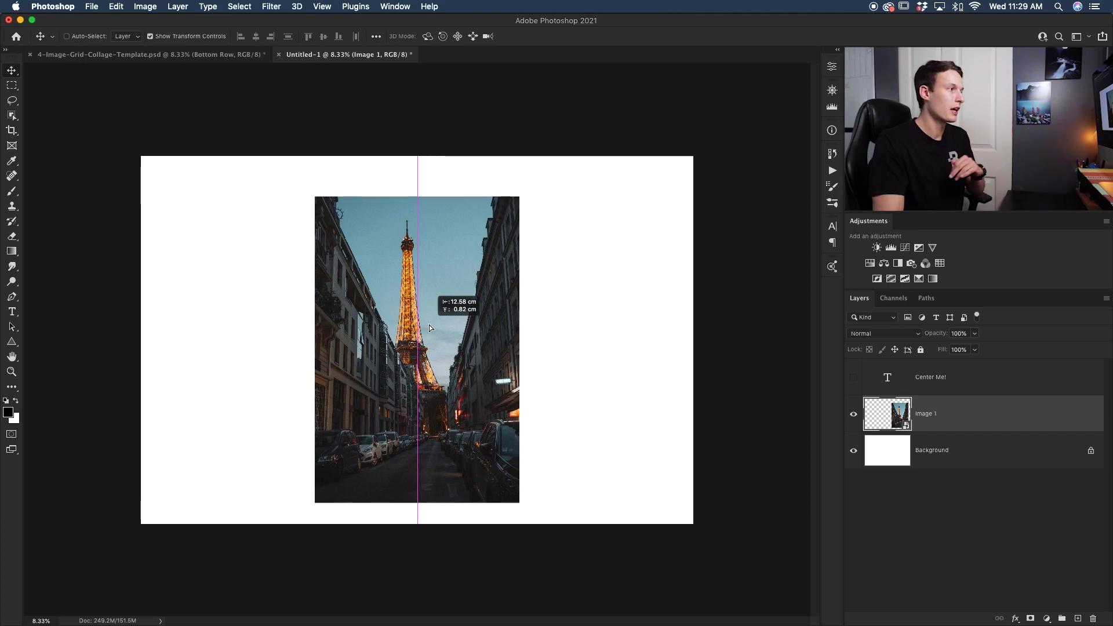
left_click_drag(429, 325, 430, 318)
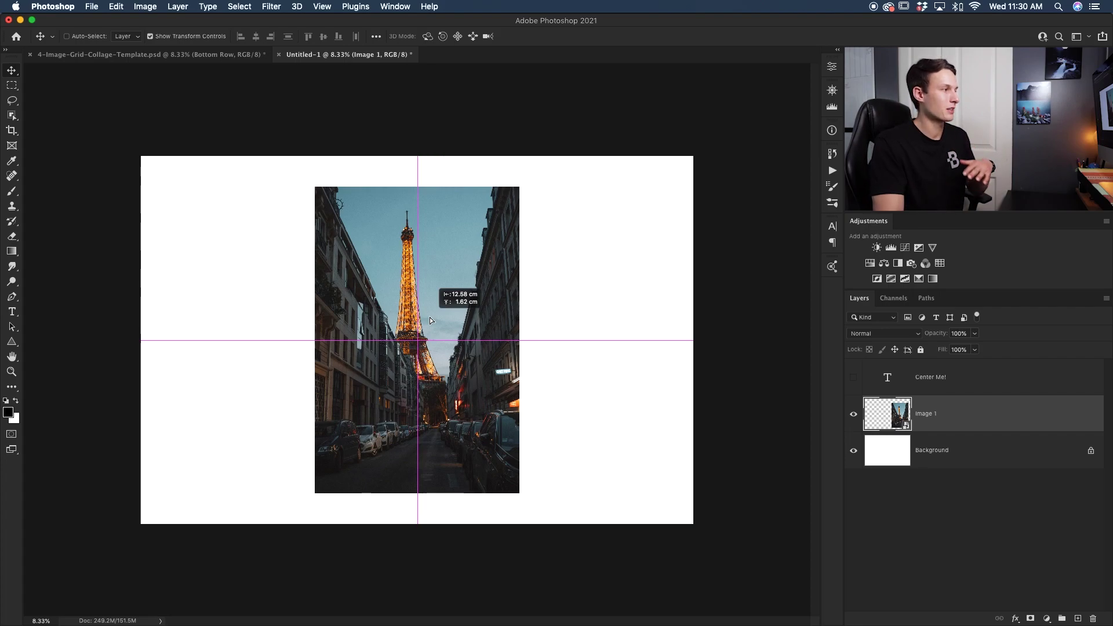
left_click_drag(429, 318, 430, 317)
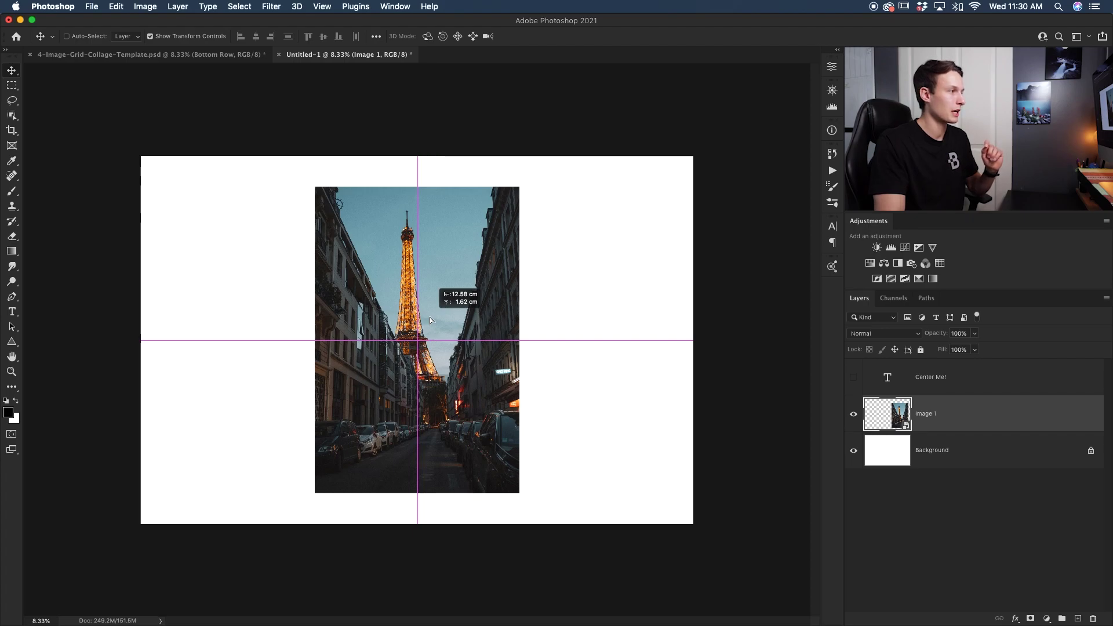
left_click_drag(429, 318, 430, 318)
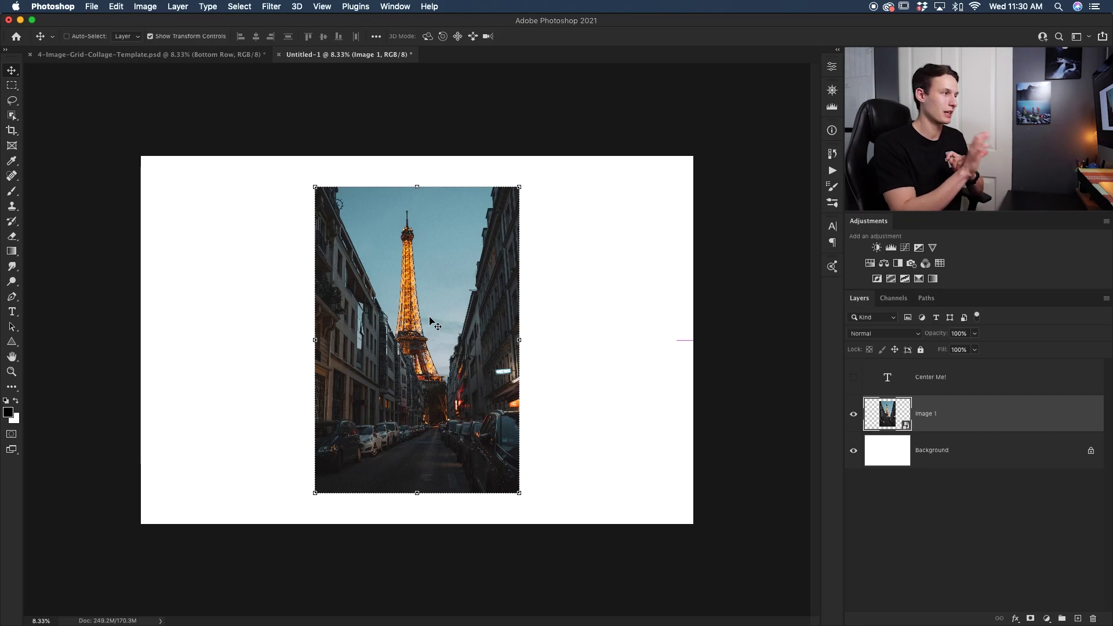
key("b")
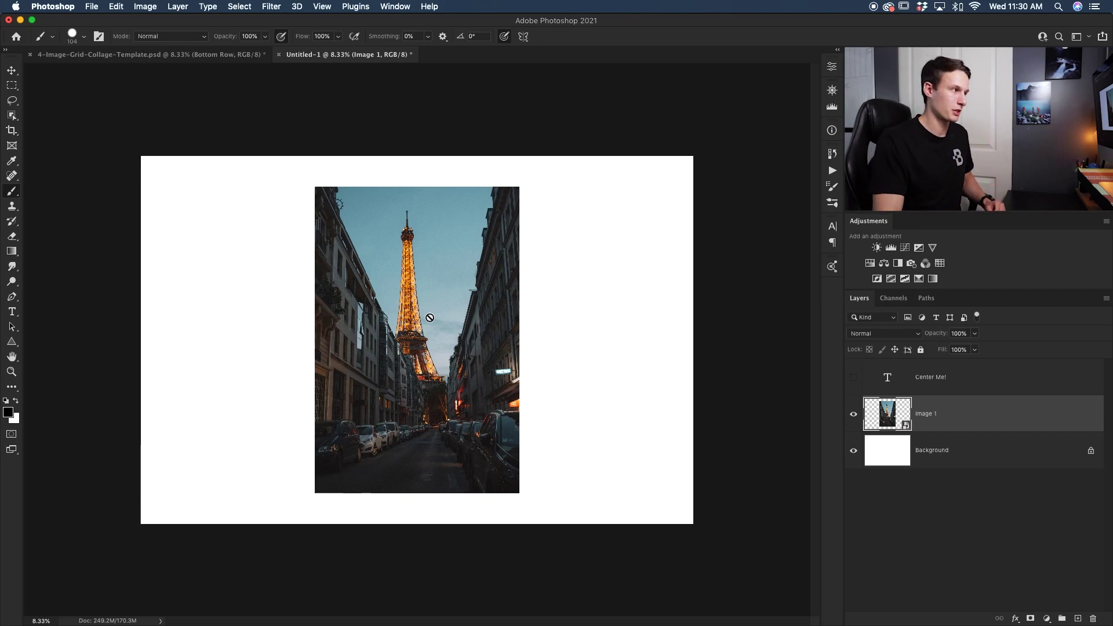
- Bring up the 4-Image-Grid-Collage-Template.psd document with the Type tool selected
left_click(141, 54)
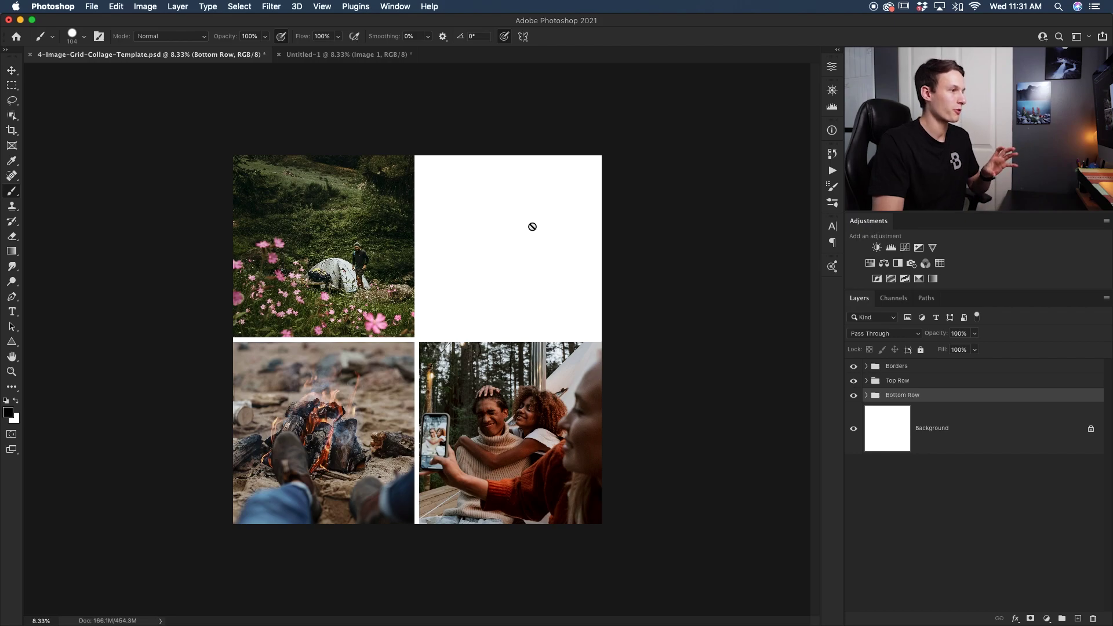
key("t")
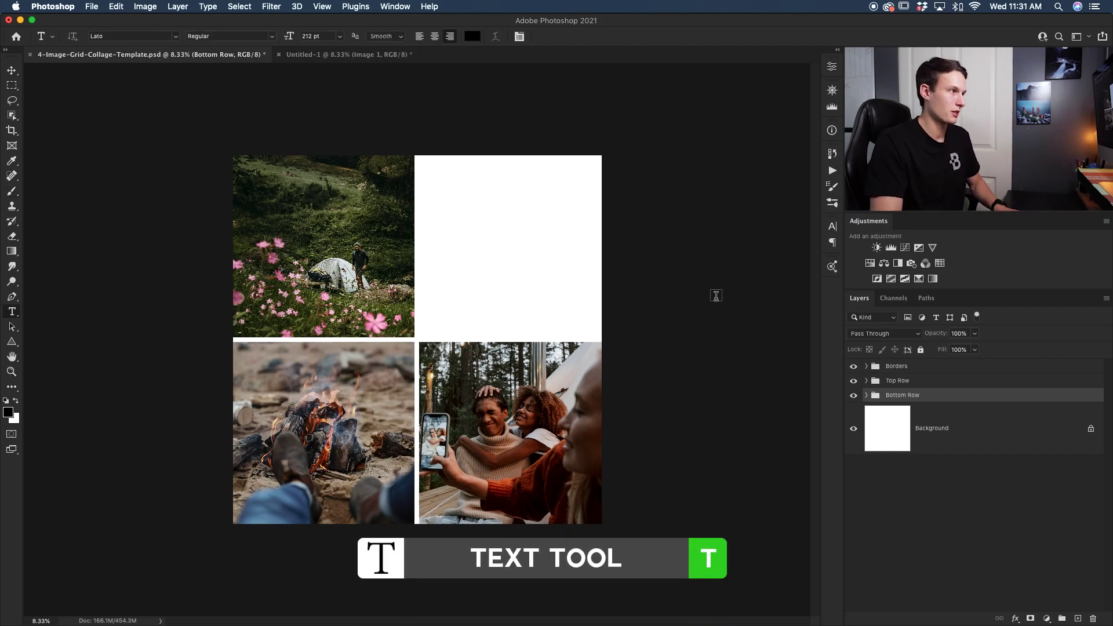
- Replace the Lorem Ipsum placeholder with 'Camping Trip' and '2021' on two centre-aligned lines, then commit
left_click(471, 212)
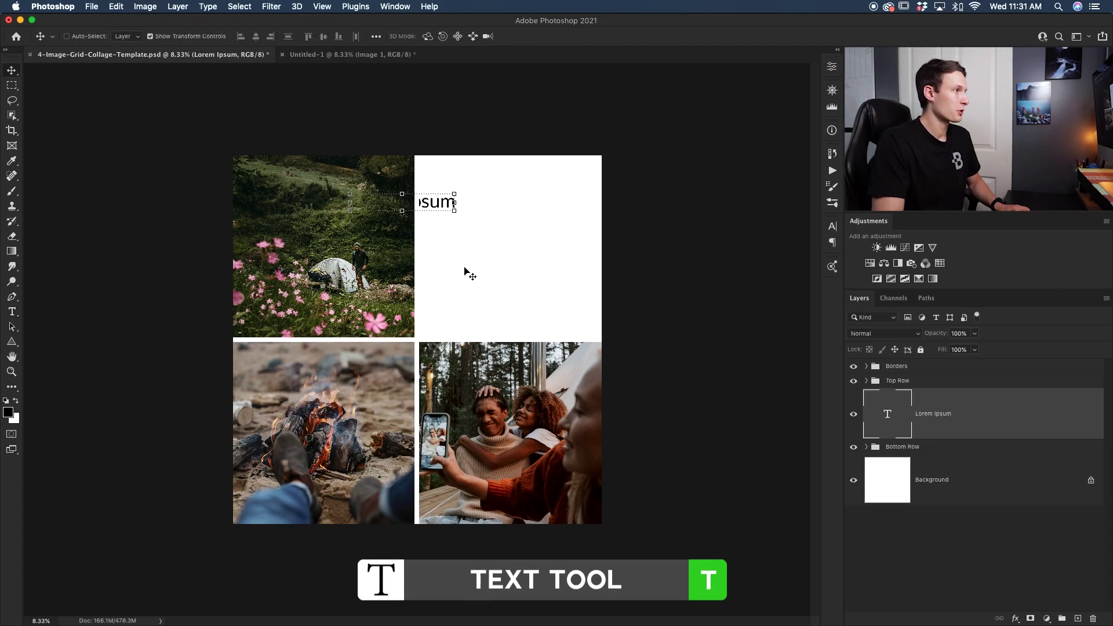
left_click_drag(467, 273, 560, 277)
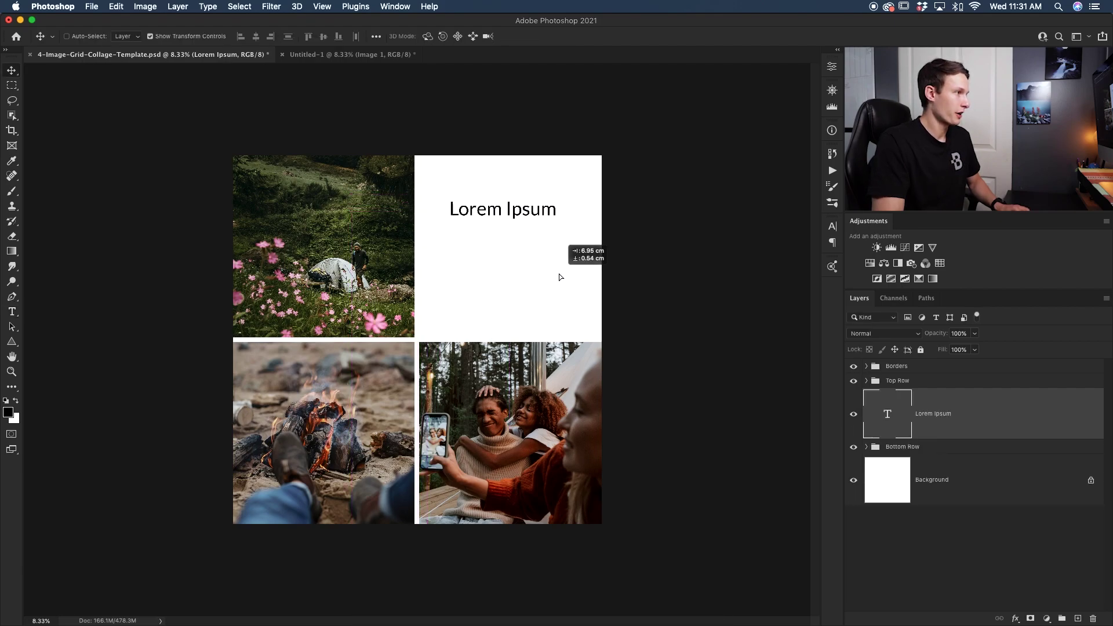
double_click(527, 210)
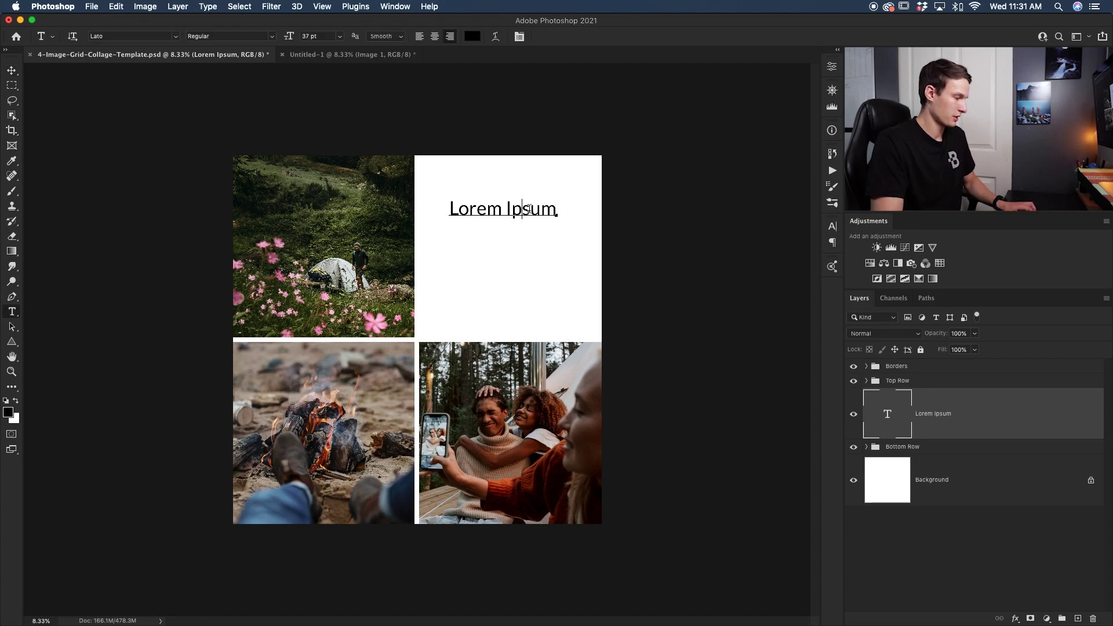
key("super+a")
type("C")
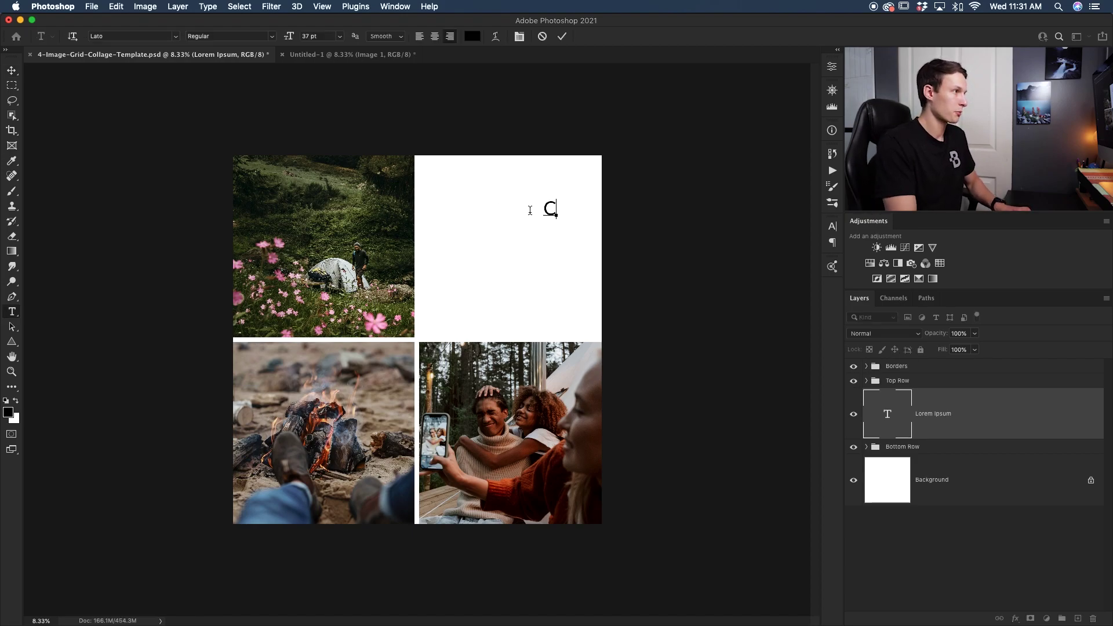
type("amping Trip")
key("Return")
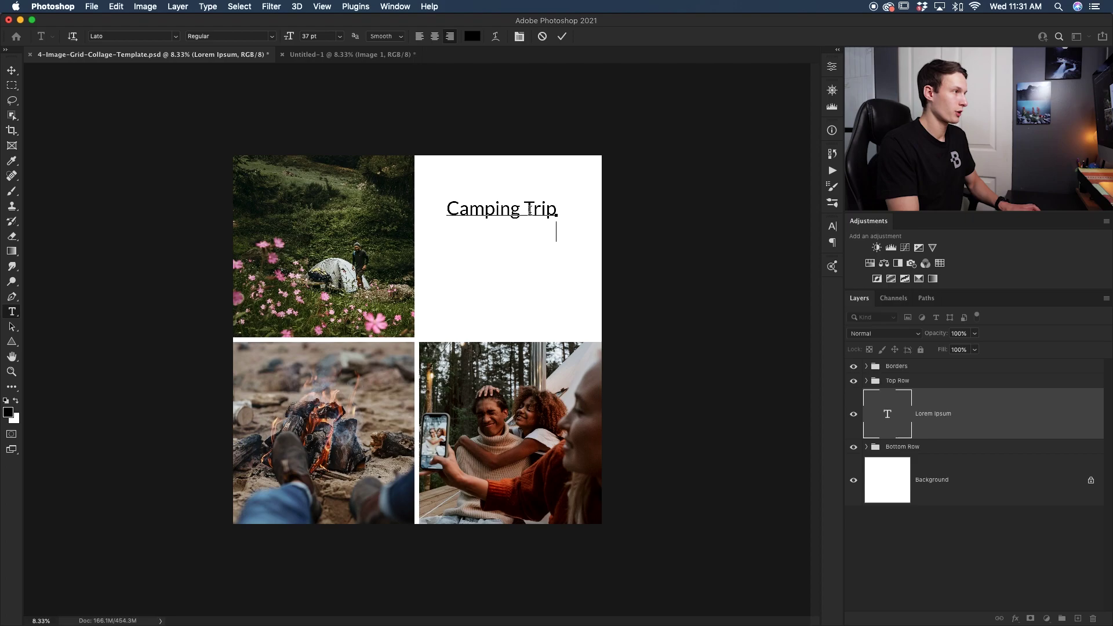
type("2021")
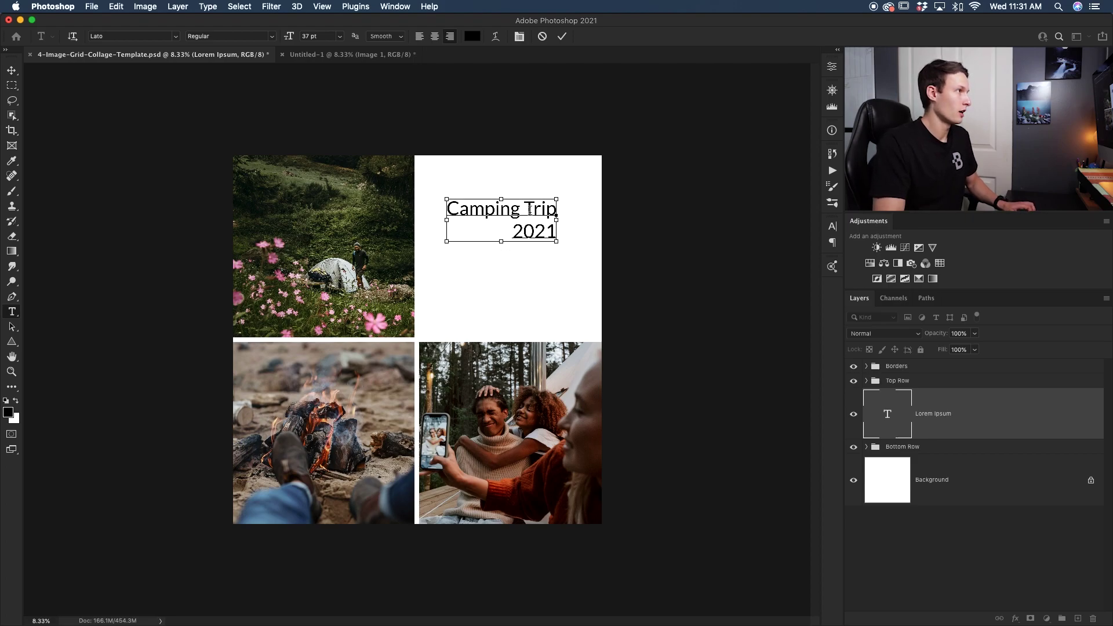
key("super+a")
left_click(435, 36)
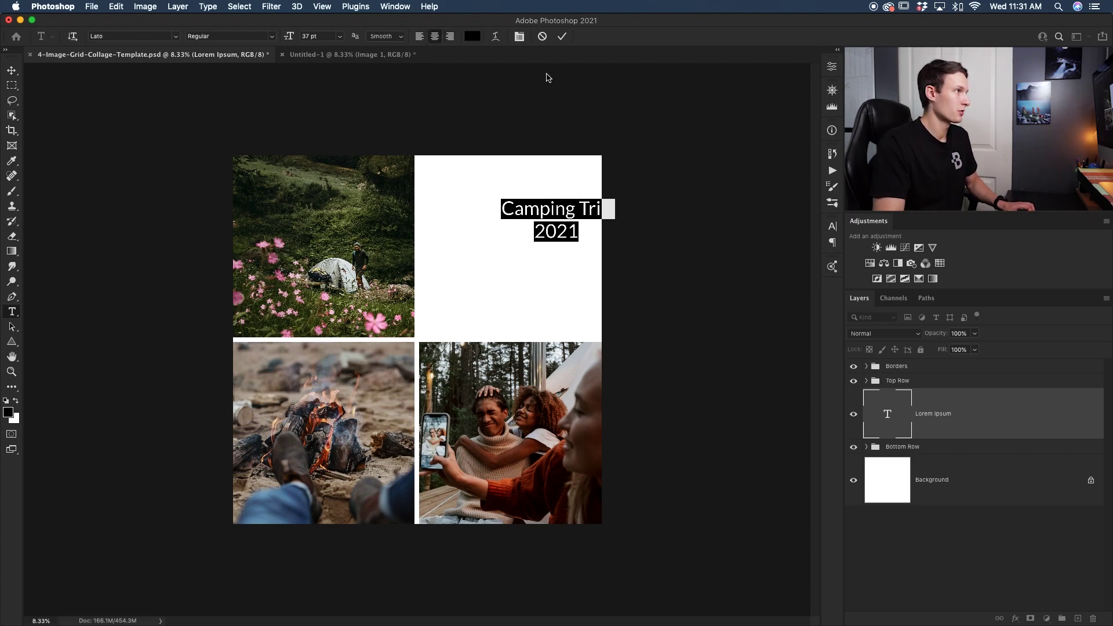
left_click(562, 37)
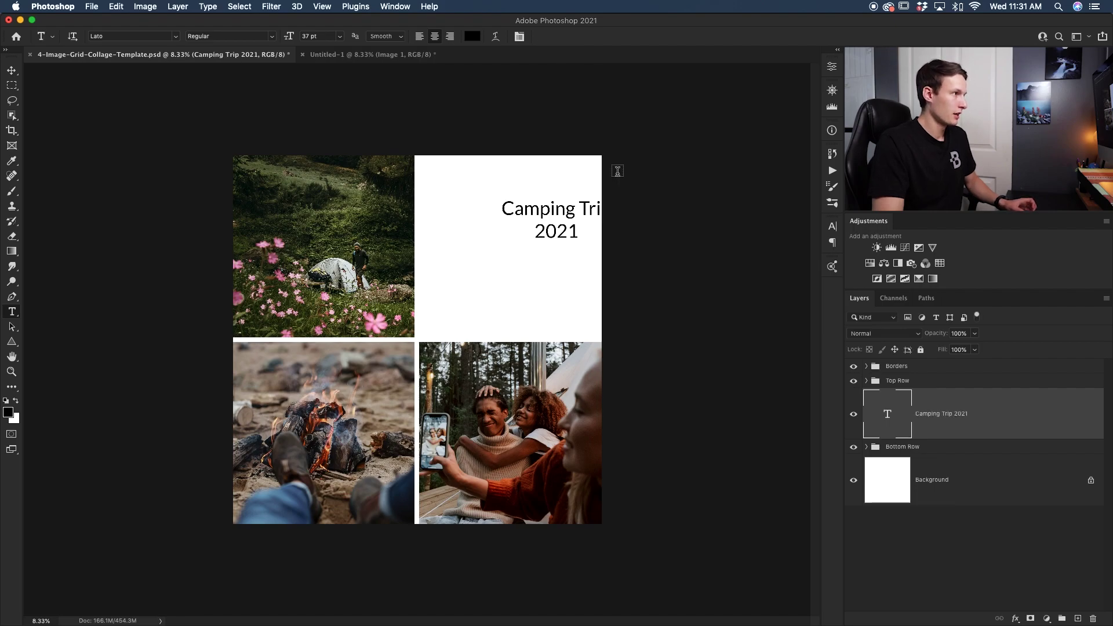
- Drag the Camping Trip 2021 text left into the white cell, settling it near the top
key("v")
left_click_drag(562, 276, 517, 272)
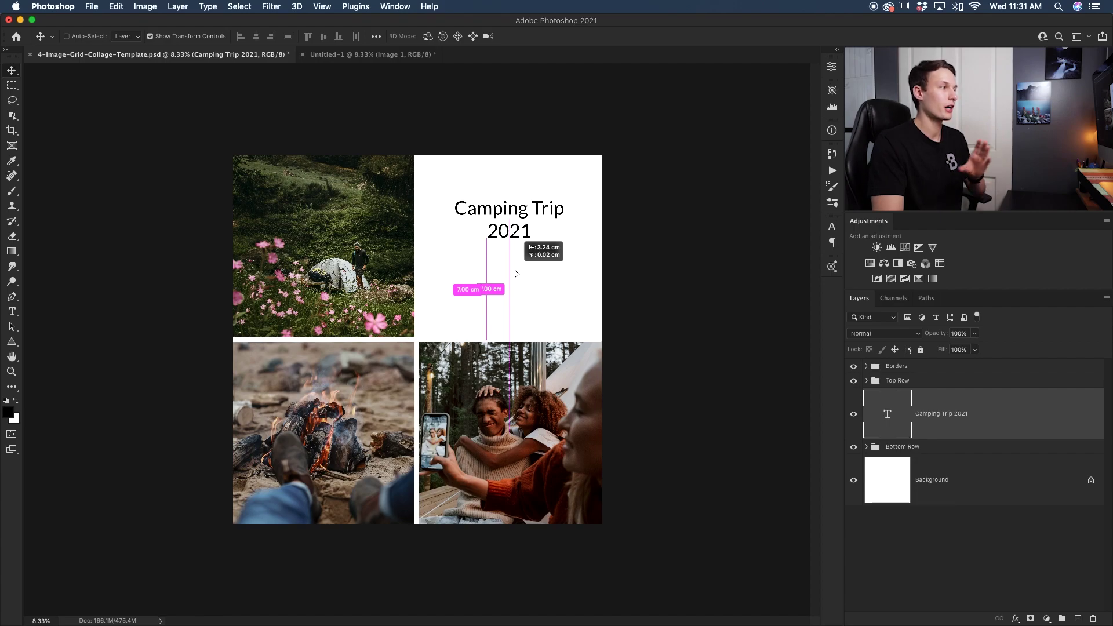
left_click_drag(514, 270, 516, 296)
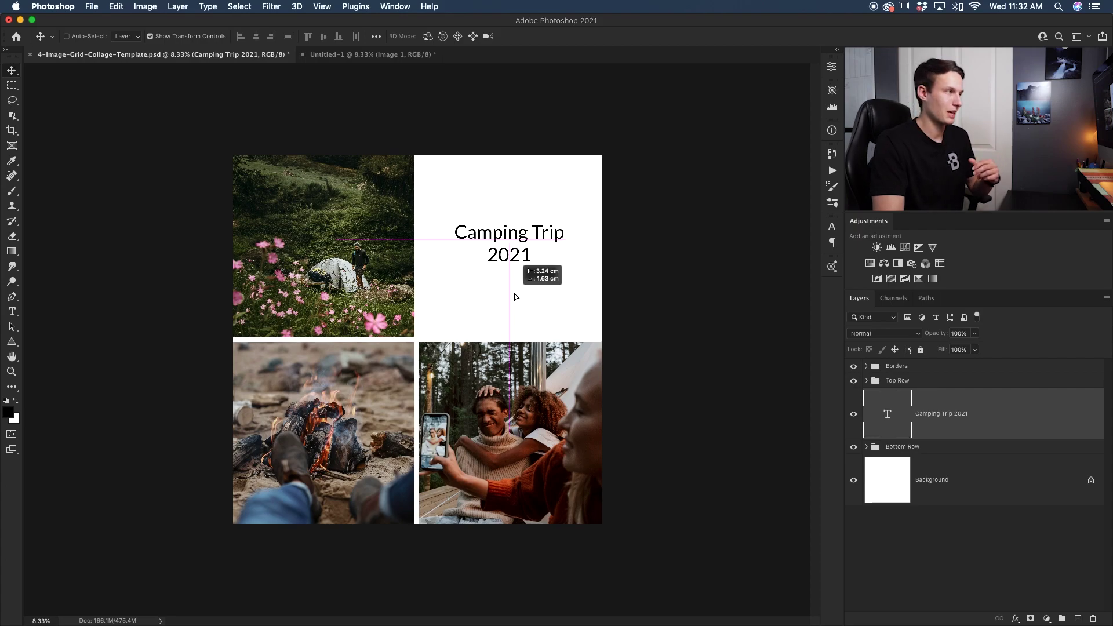
left_click_drag(514, 293, 514, 268)
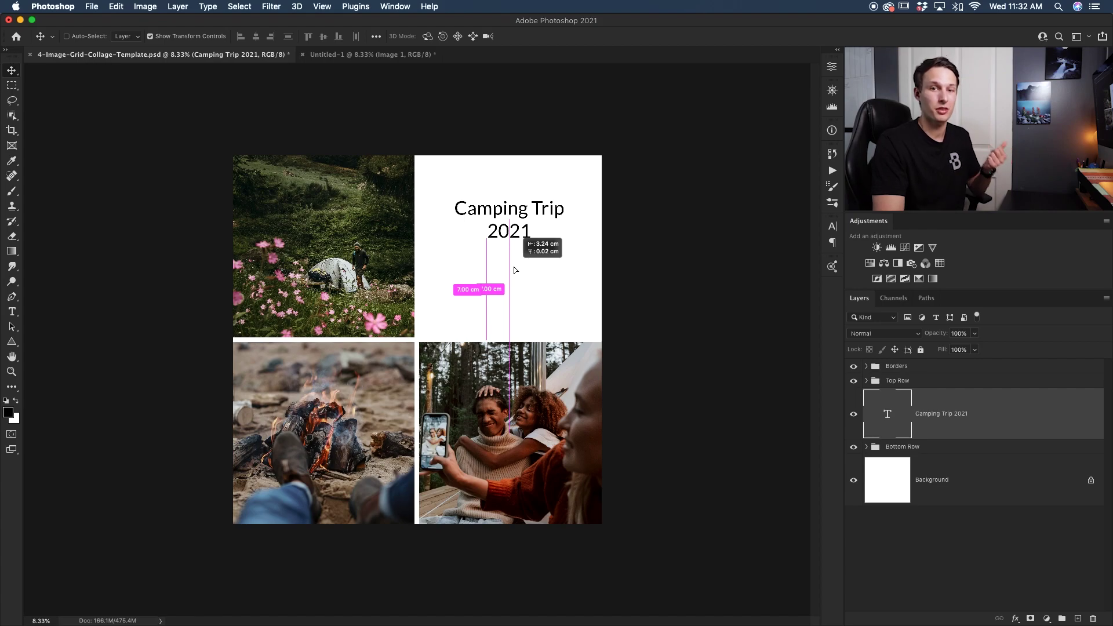
left_click_drag(514, 269, 515, 266)
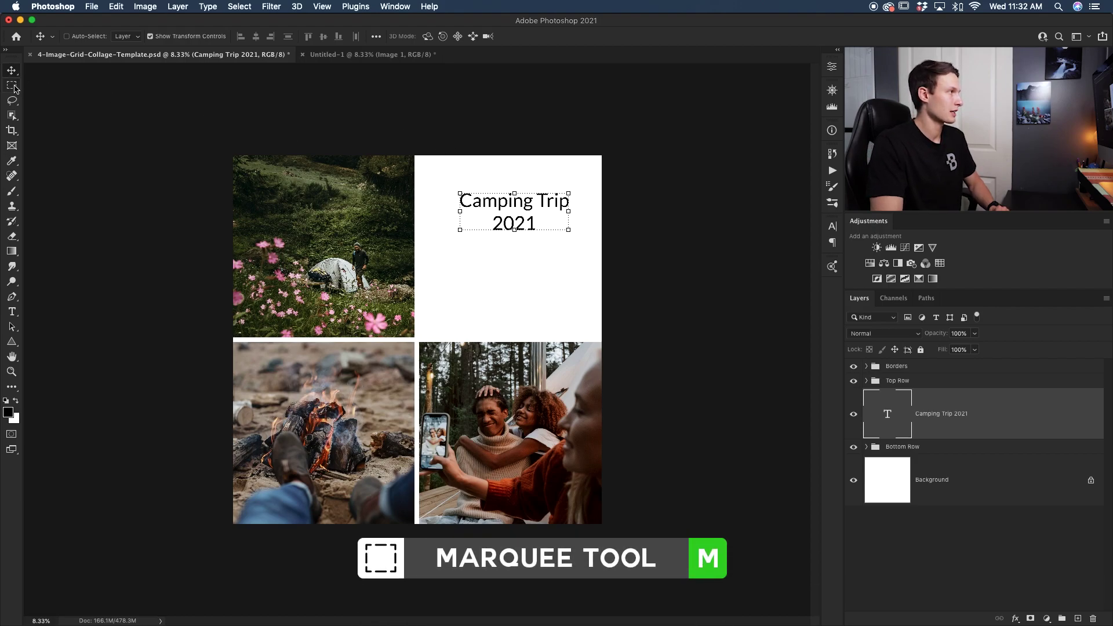
- Marquee-select the blank top-right cell, align the text's horizontal and vertical centres to it, then deselect
left_click(13, 87)
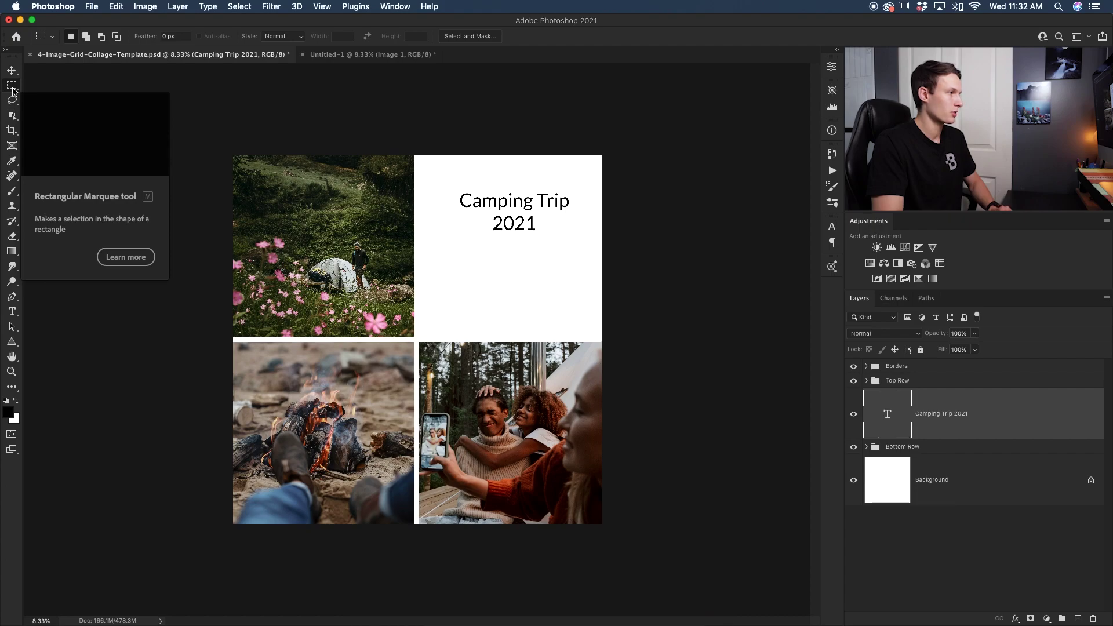
left_click_drag(416, 155, 603, 340)
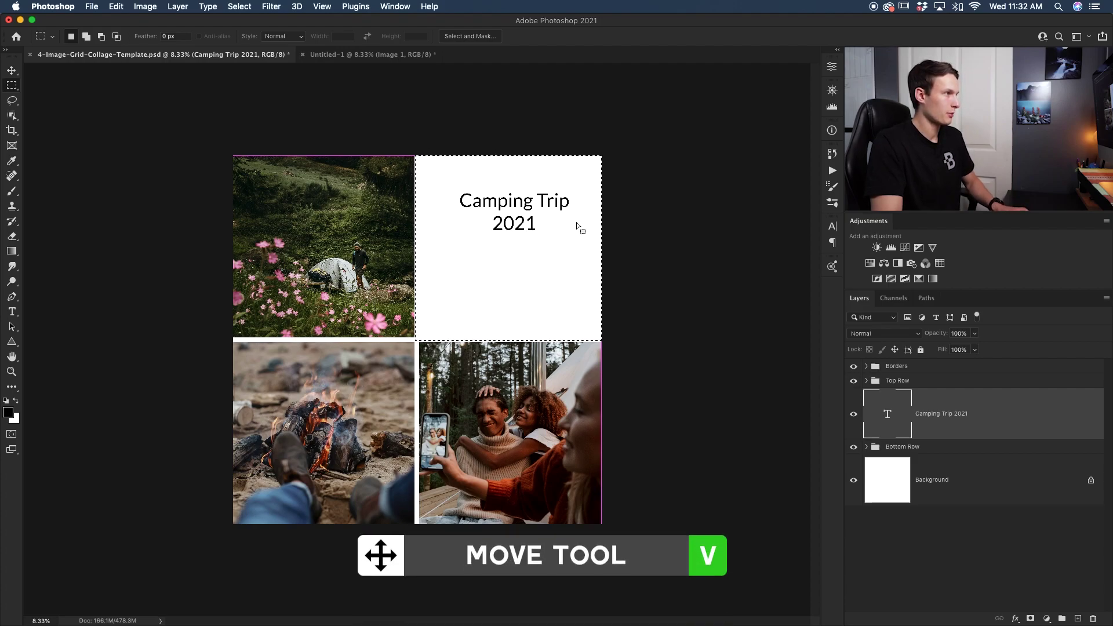
key("v")
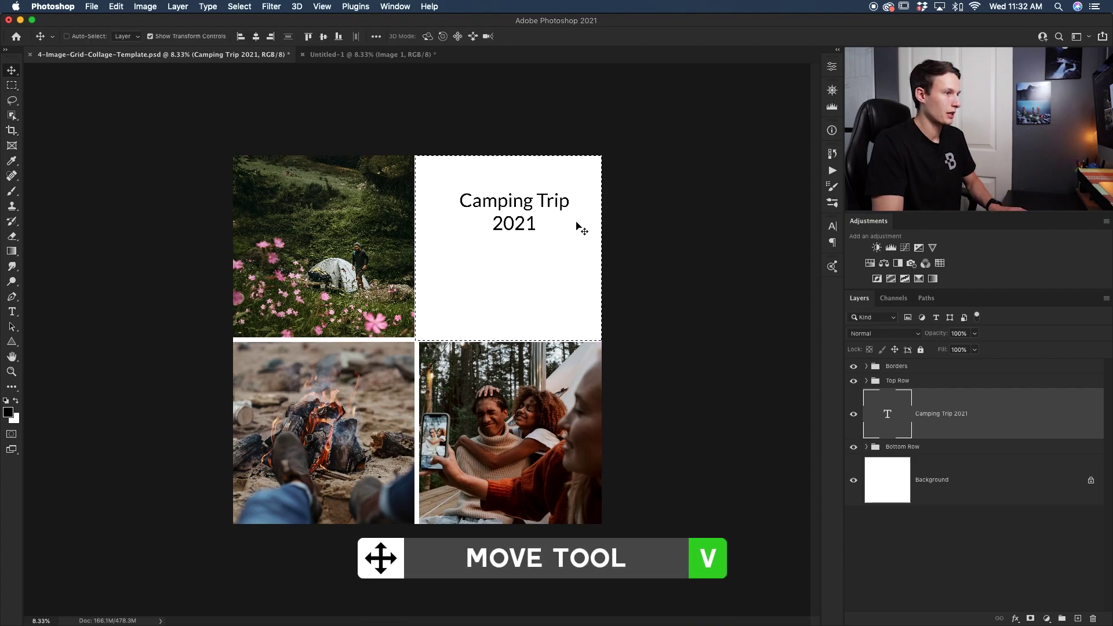
left_click(256, 36)
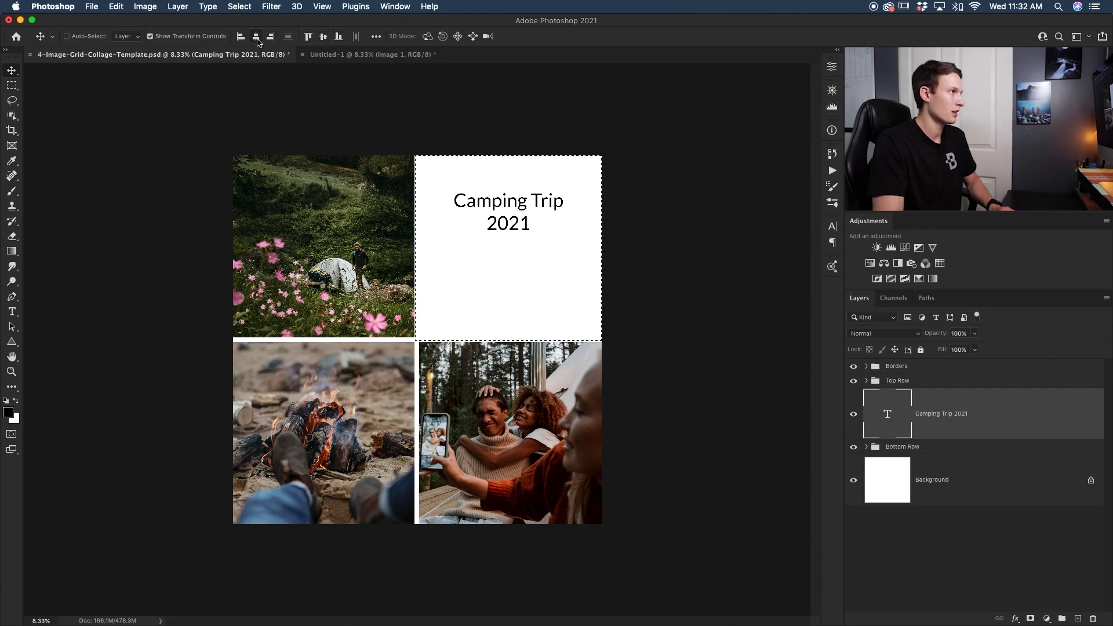
left_click(324, 36)
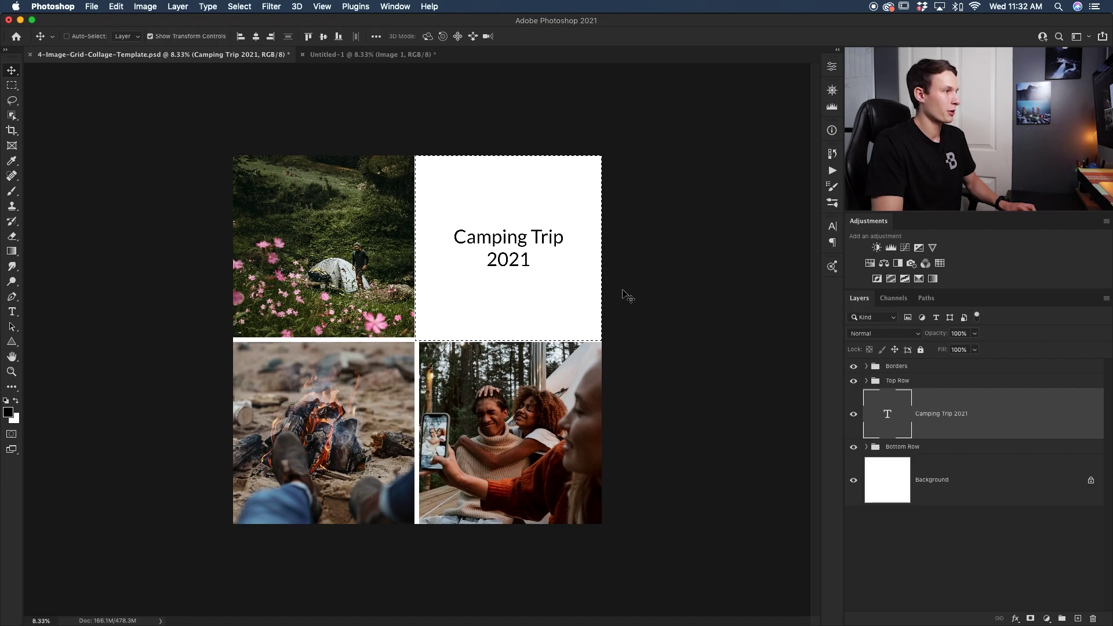
key("super+d")
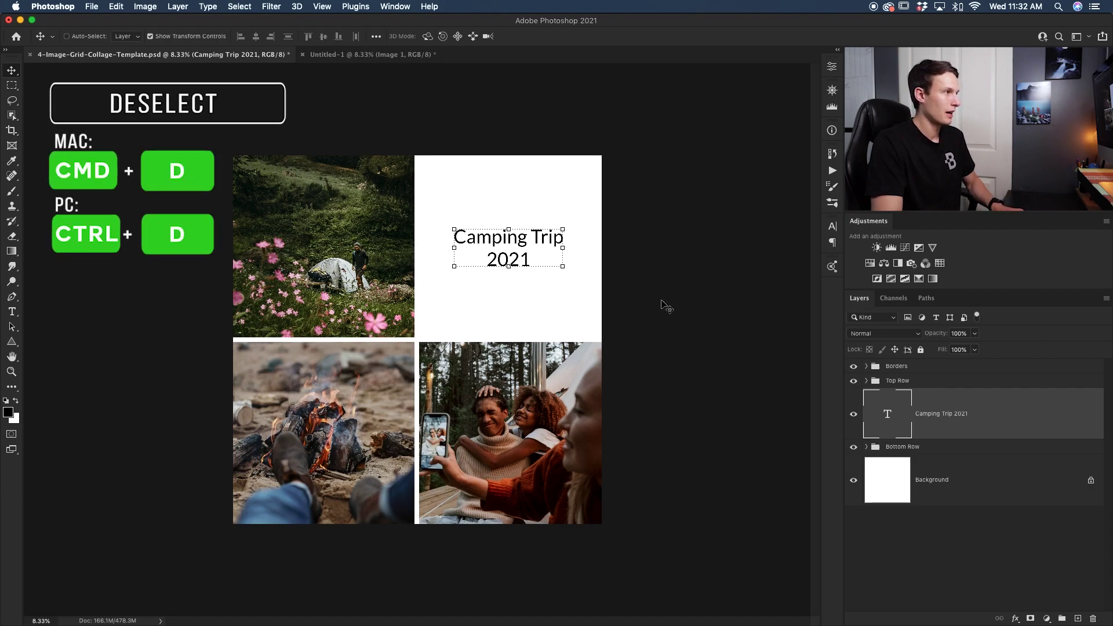
key("b")
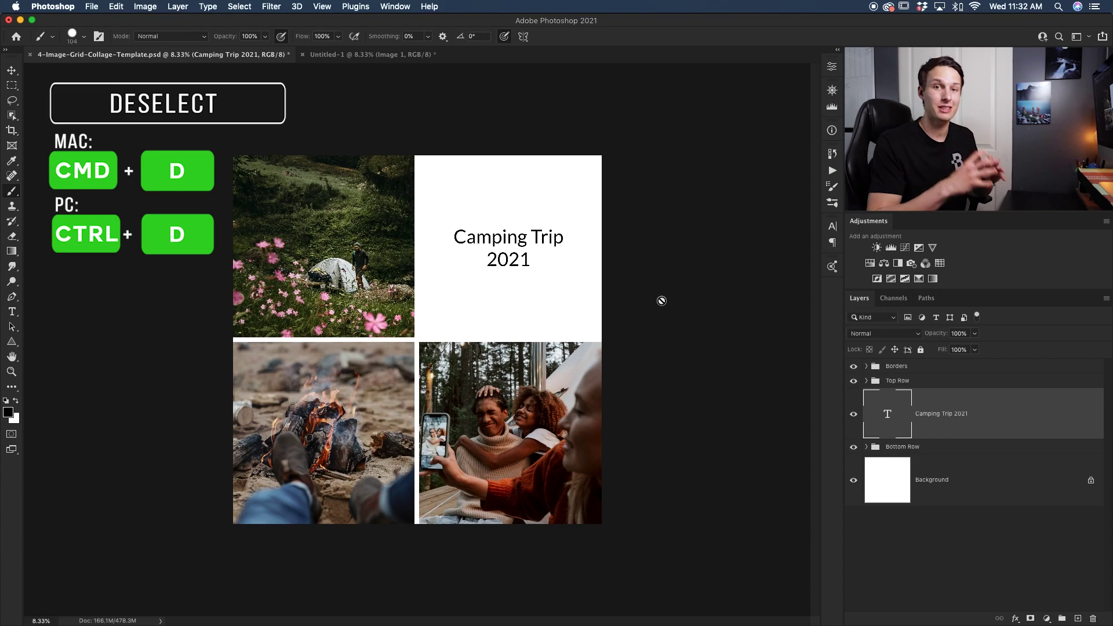